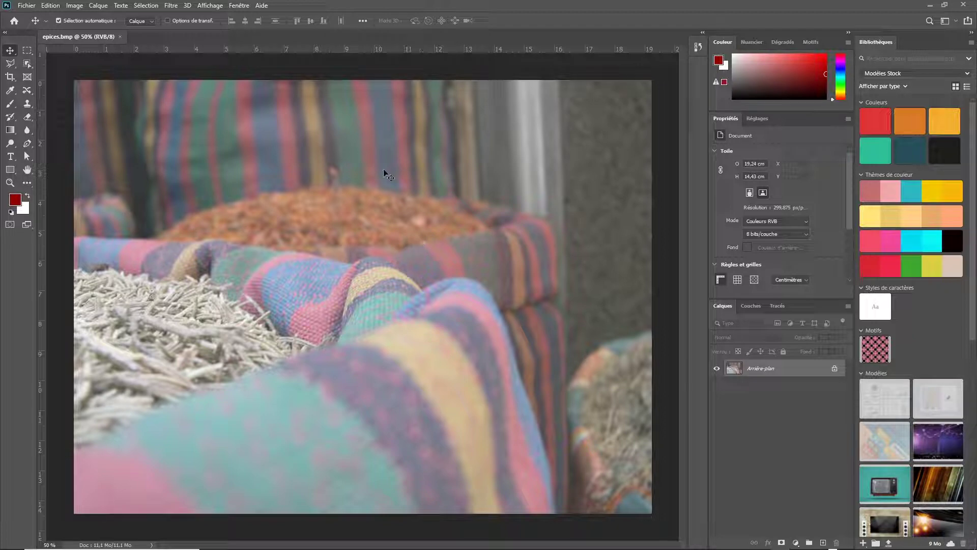
Open the Brightness/Contrast adjustment for the spice photo and reposition its dialog with the preview enabled
left_click(75, 5)
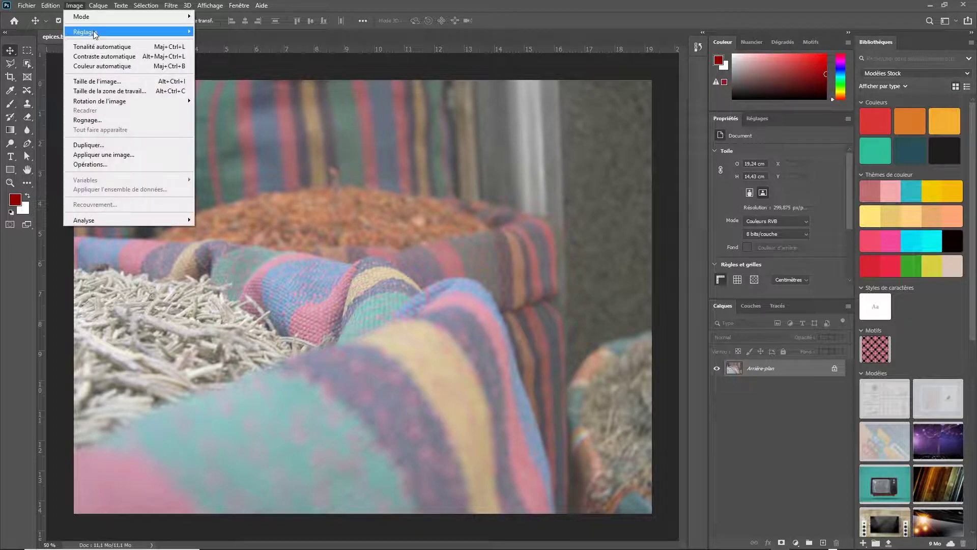
mouse_move(94, 32)
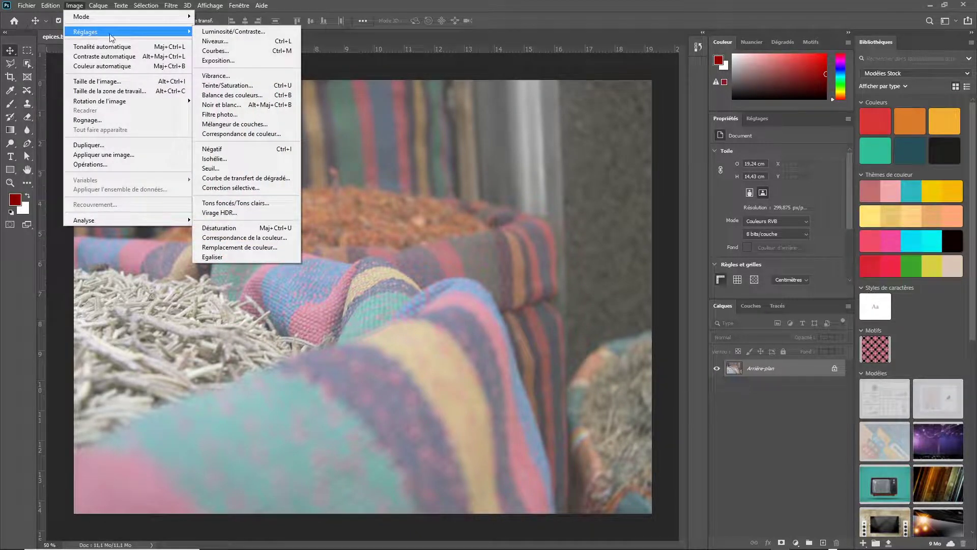
left_click(281, 33)
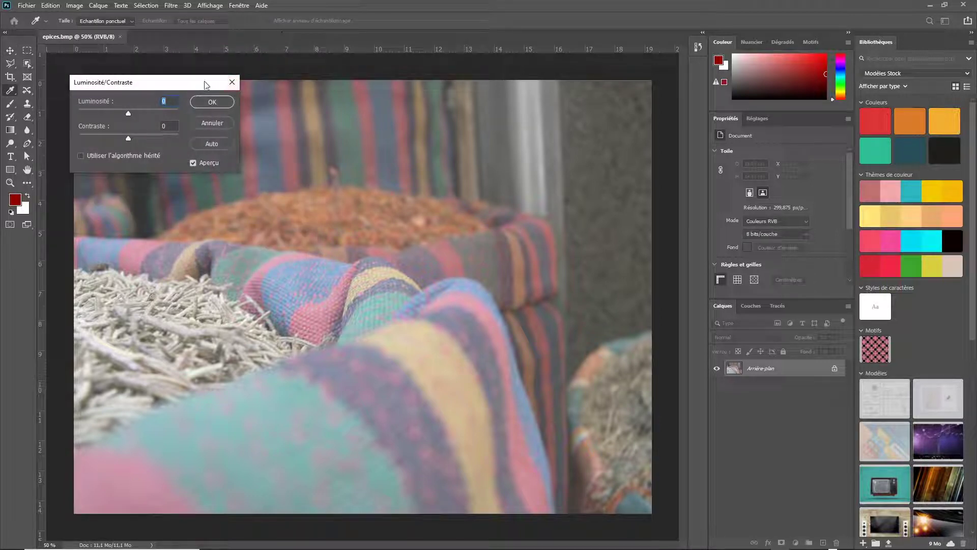
left_click_drag(206, 85, 527, 91)
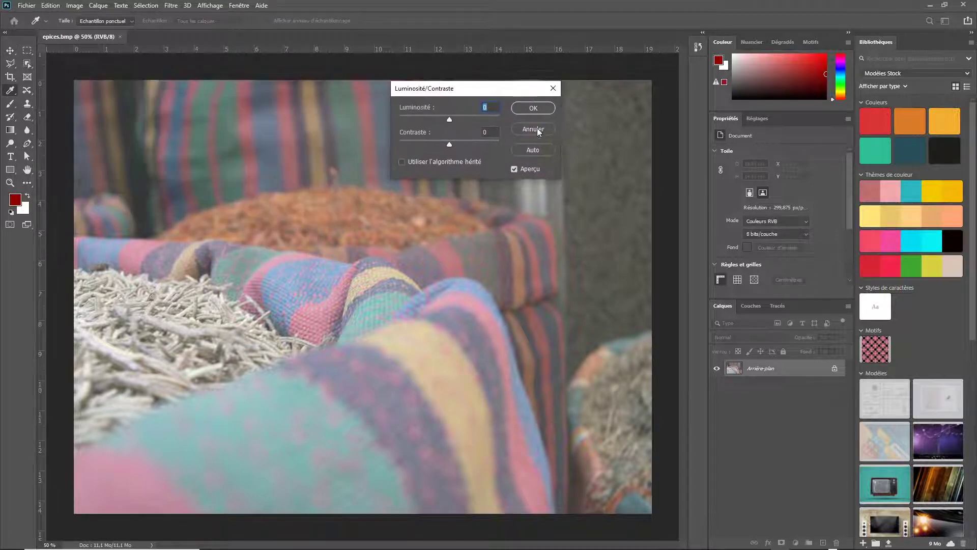
left_click(515, 170)
left_click_drag(497, 90, 479, 95)
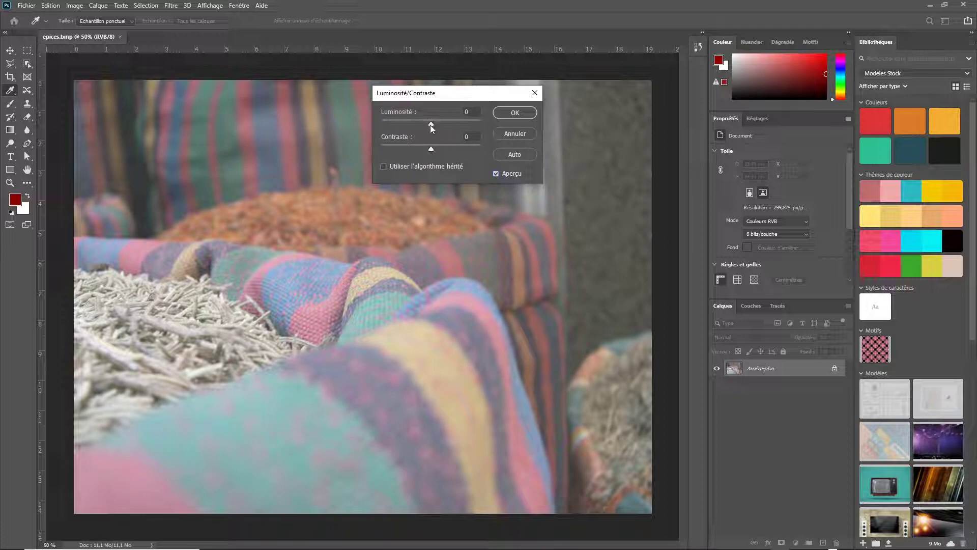
Try brightness values of 26, 15, 5 and 23 on the photo with the preview enabled
mouse_move(430, 124)
left_mouse_down()
mouse_move(447, 124)
mouse_move(421, 123)
mouse_move(443, 121)
mouse_move(423, 120)
mouse_move(432, 120)
left_mouse_up()
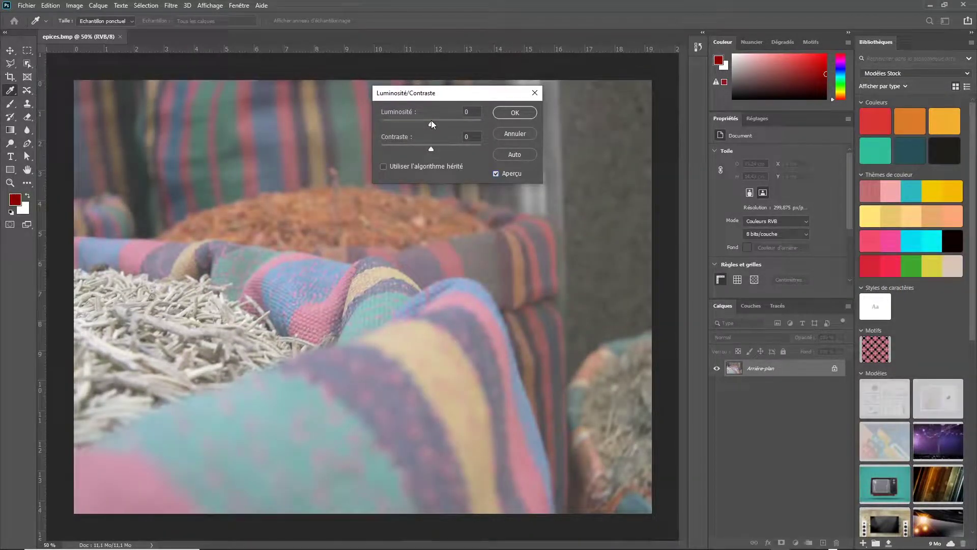
left_click(496, 173)
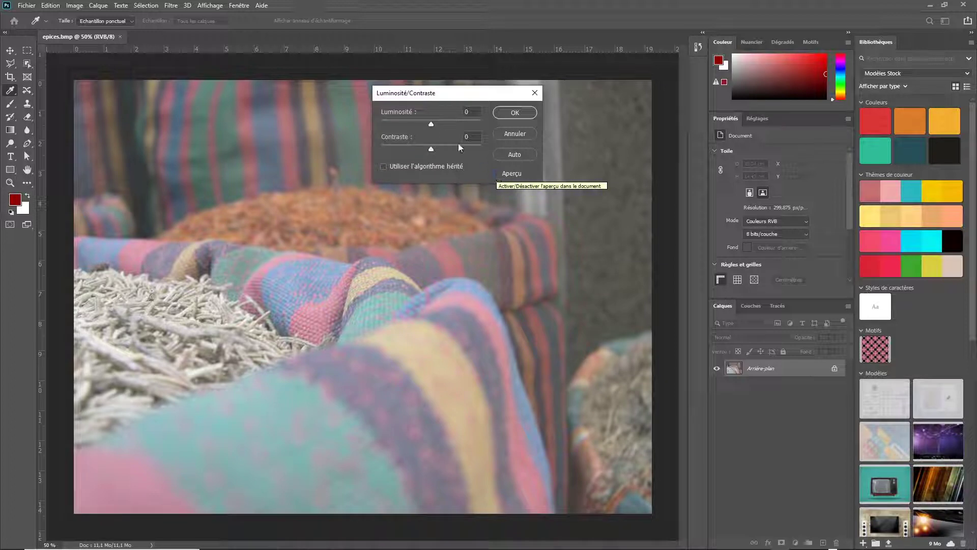
mouse_move(432, 123)
left_mouse_down()
mouse_move(449, 124)
mouse_move(414, 120)
mouse_move(440, 121)
left_mouse_up()
left_click(496, 173)
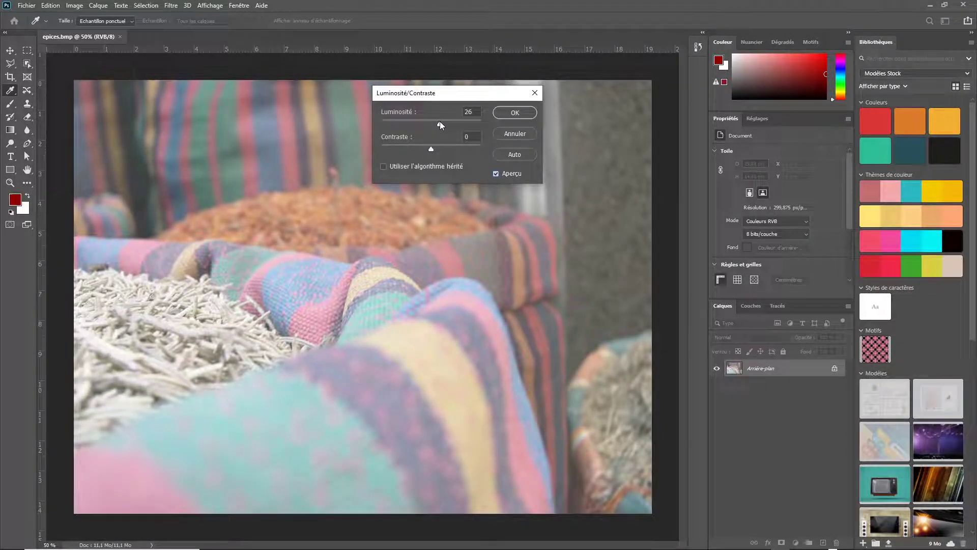
left_click_drag(439, 121, 436, 120)
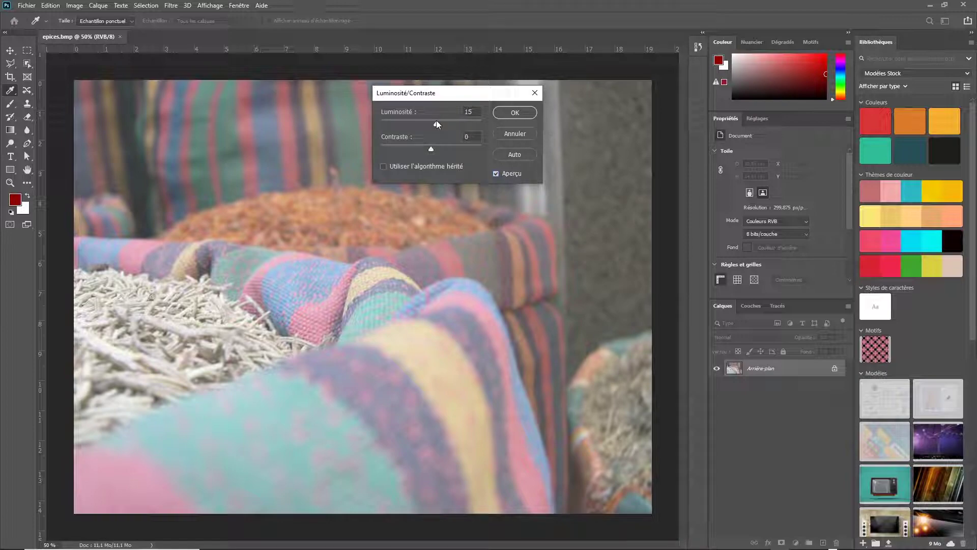
mouse_move(436, 120)
left_mouse_down()
mouse_move(427, 120)
mouse_move(447, 120)
mouse_move(423, 120)
mouse_move(432, 123)
left_mouse_up()
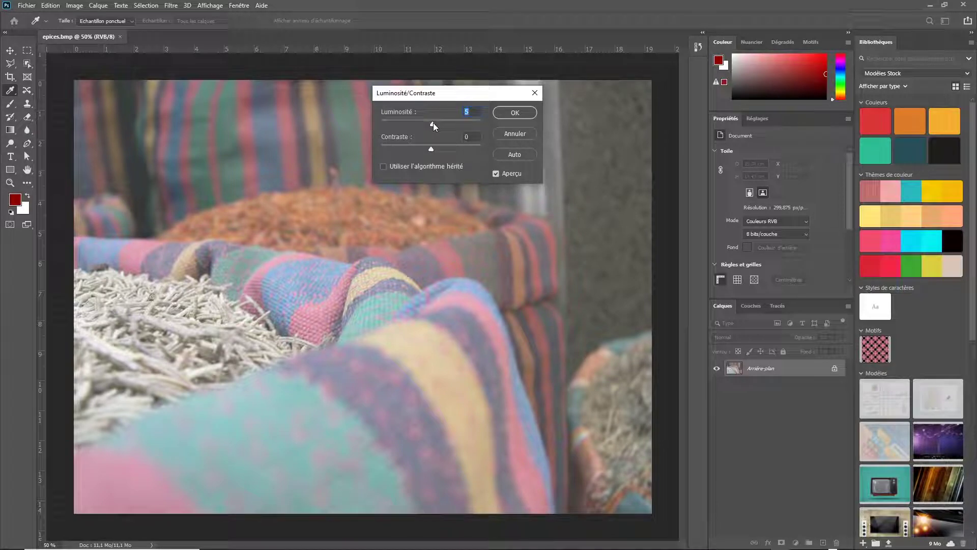
left_click_drag(432, 123, 439, 123)
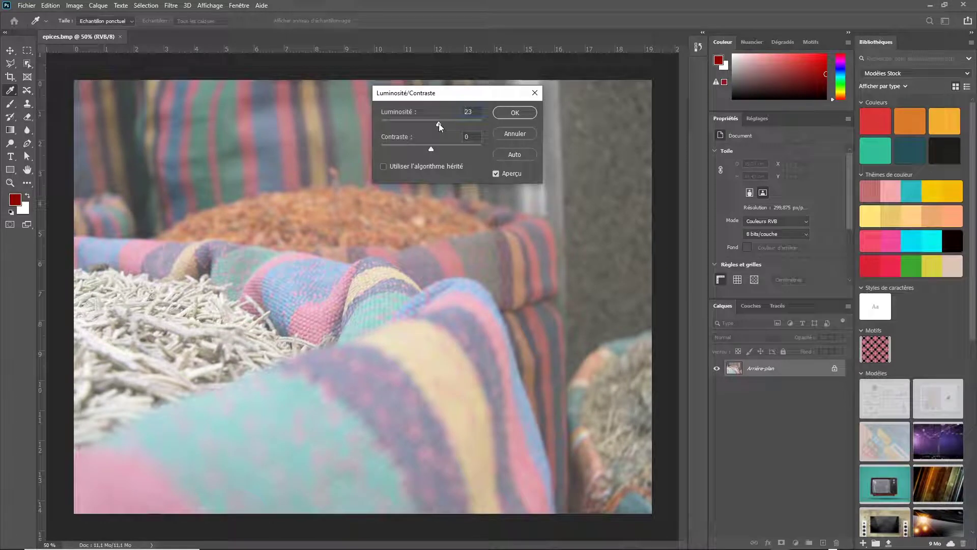
left_click(439, 123)
Try brightness -11 with contrast values of 28, 42 and 15, compare using the preview, and reset both settings to 0
mouse_move(432, 150)
left_mouse_down()
mouse_move(422, 148)
mouse_move(441, 148)
mouse_move(430, 124)
mouse_move(447, 125)
mouse_move(440, 149)
mouse_move(423, 146)
mouse_move(453, 149)
mouse_move(440, 148)
mouse_move(438, 123)
mouse_move(428, 123)
mouse_move(422, 148)
left_mouse_up()
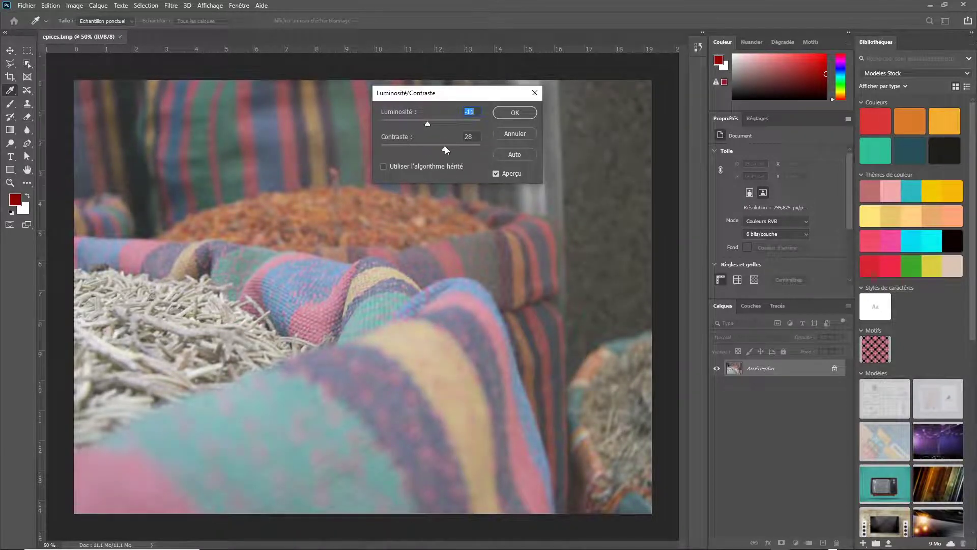
left_click(500, 174)
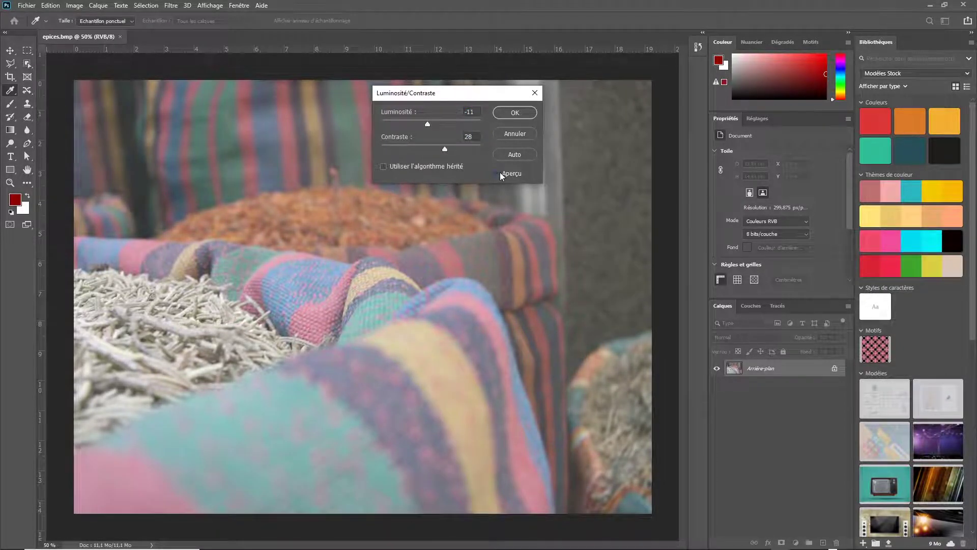
left_click(500, 173)
left_click(452, 147)
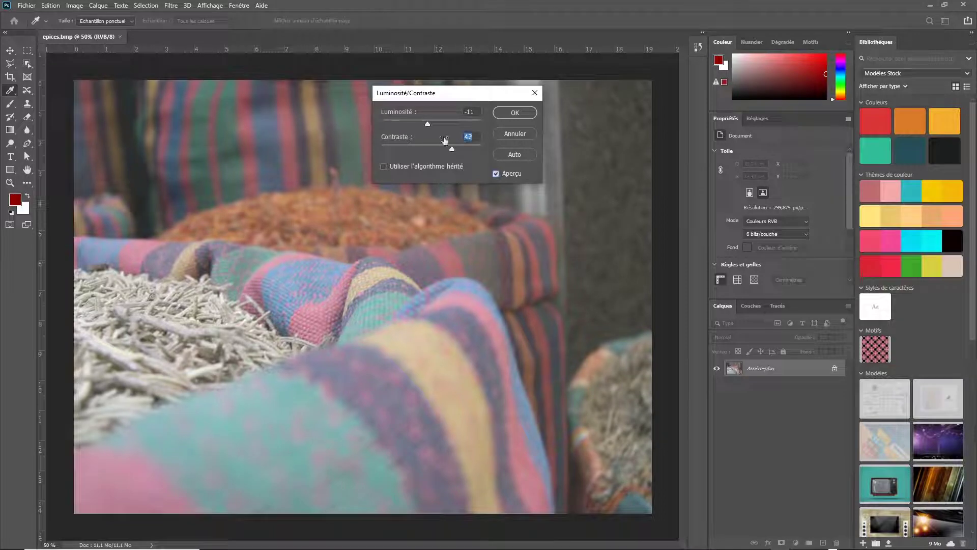
left_click_drag(428, 121, 439, 145)
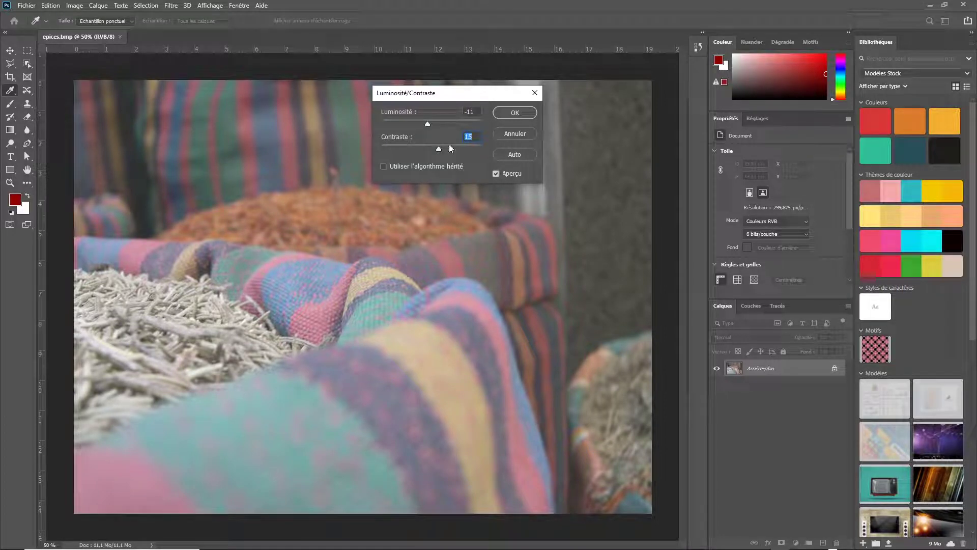
left_click_drag(427, 124, 432, 144)
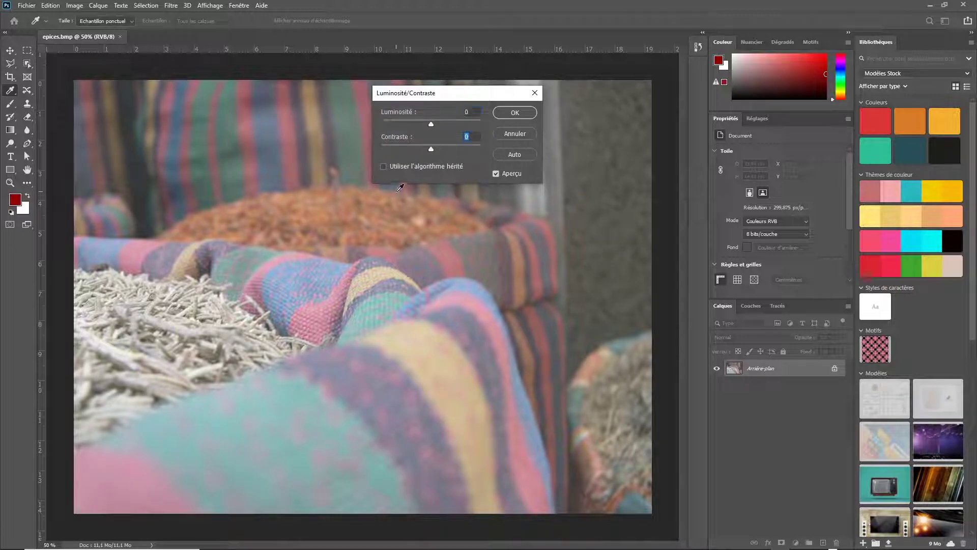
Enable the legacy algorithm and test brightness 51 with contrast 53 and brightness -57 with contrast -52
left_click(383, 167)
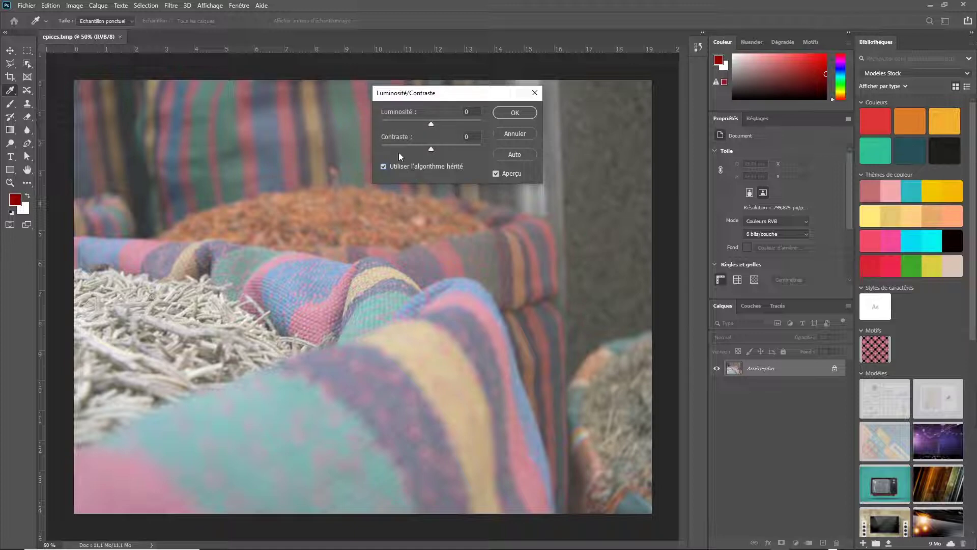
left_click_drag(431, 122, 456, 122)
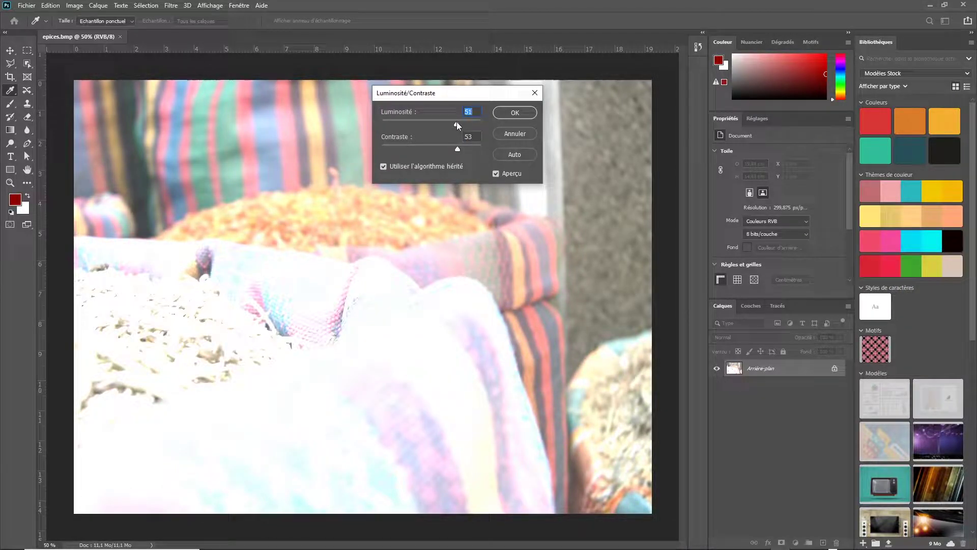
left_click_drag(457, 121, 402, 121)
left_click_drag(457, 149, 406, 147)
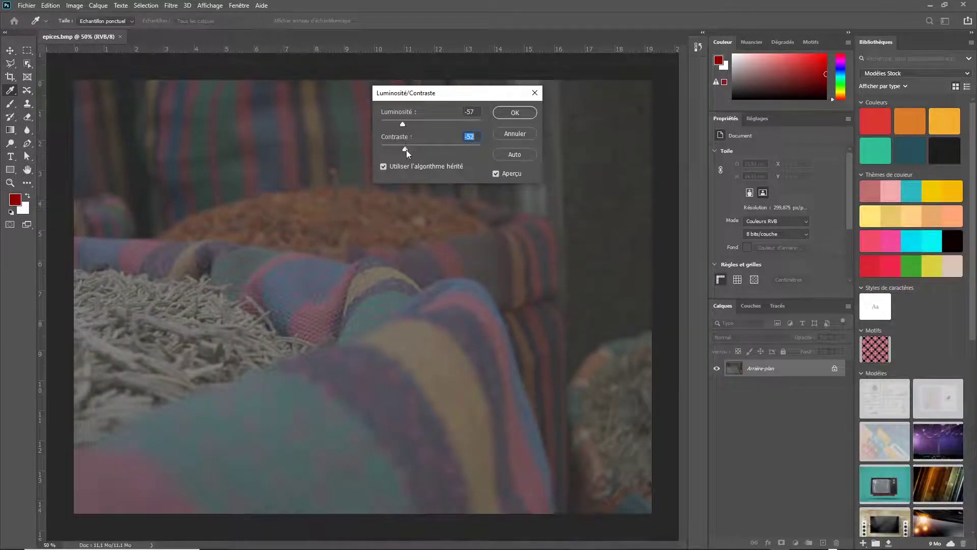
Set the brightness to -20 and the contrast to 31 using the legacy algorithm
left_click_drag(406, 147, 444, 147)
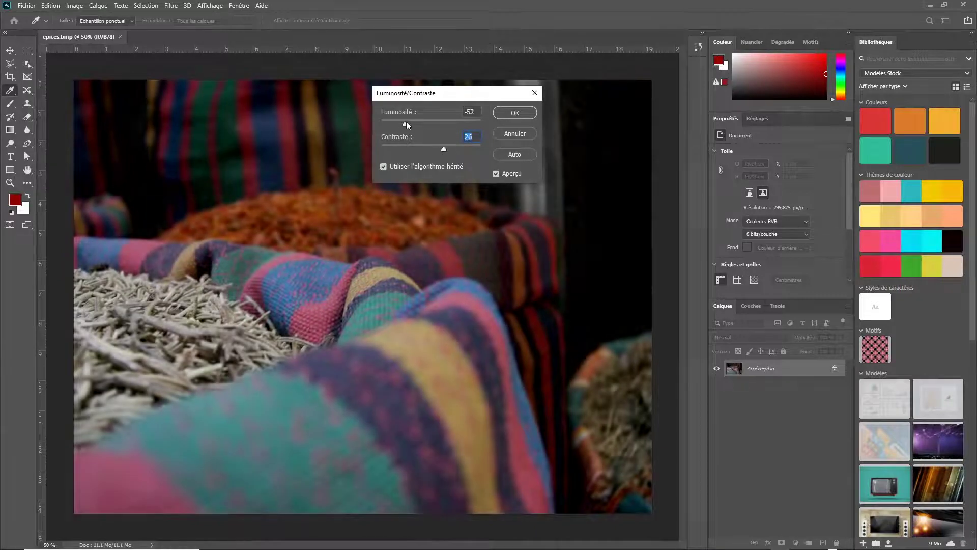
left_click_drag(407, 121, 426, 122)
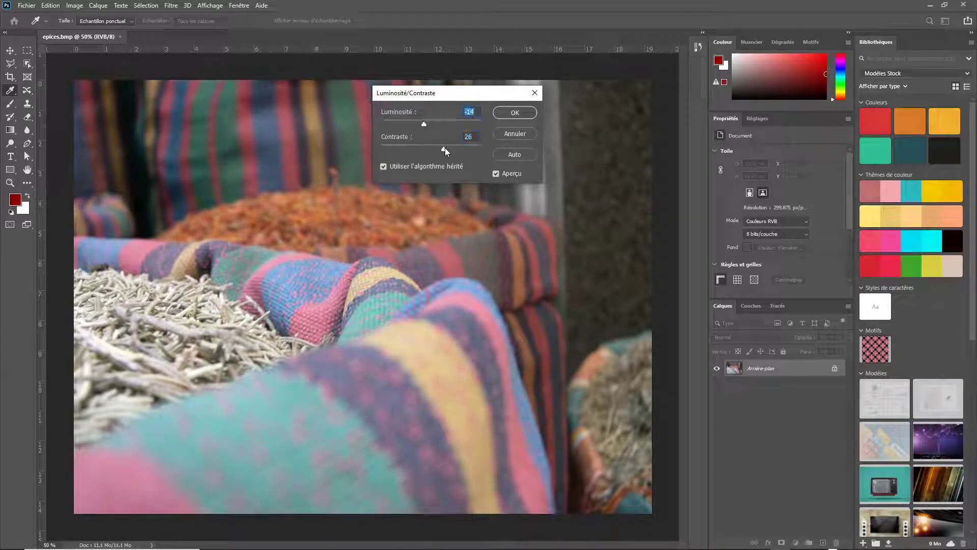
left_click_drag(445, 148, 420, 123)
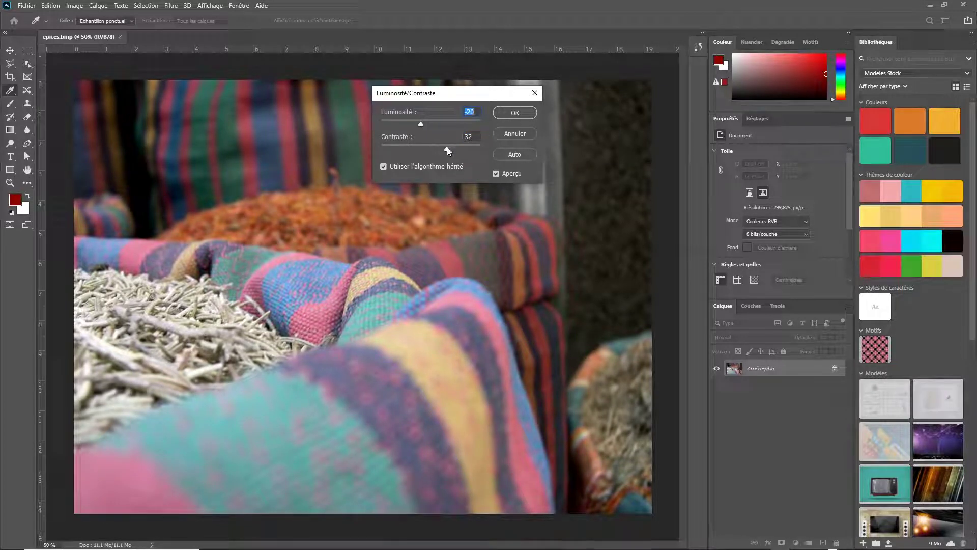
left_click(446, 148)
Compare the photo before and after the adjustment by repeatedly toggling the preview
left_click(497, 173)
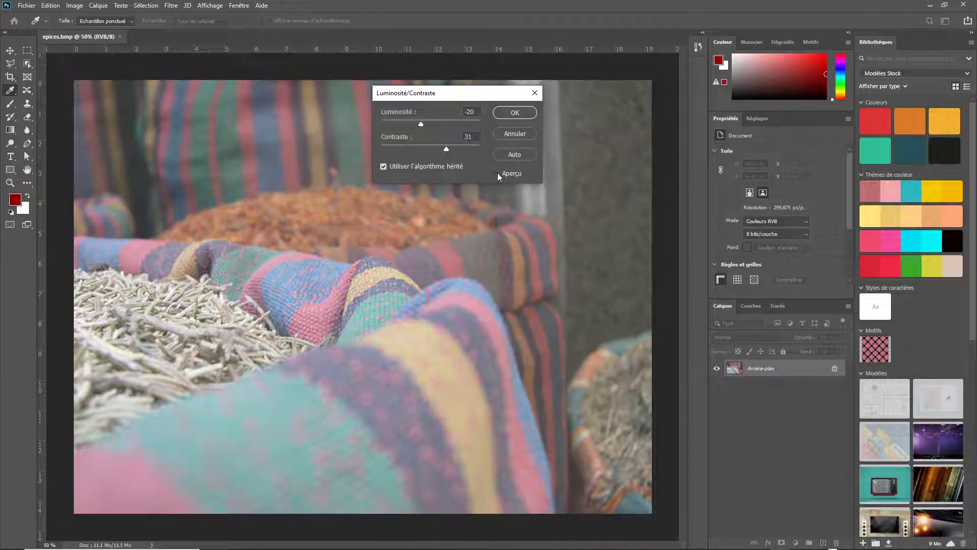
left_click(496, 173)
left_click(496, 173)
left_click(497, 173)
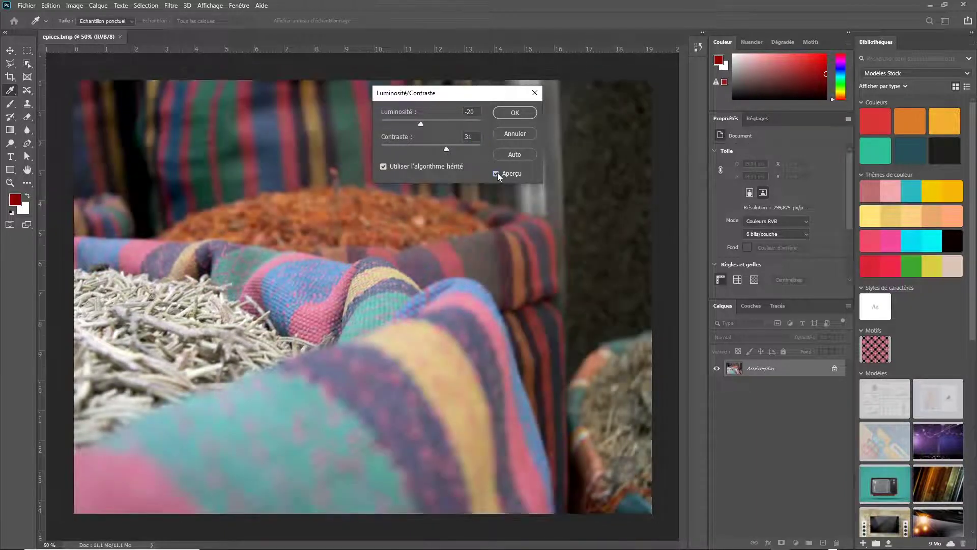
left_click(497, 173)
left_click(497, 173)
left_click(497, 173)
left_click(497, 173)
Set the brightness to -9 and the contrast to 28, moving the dialog aside to see the image
left_click_drag(454, 95, 255, 108)
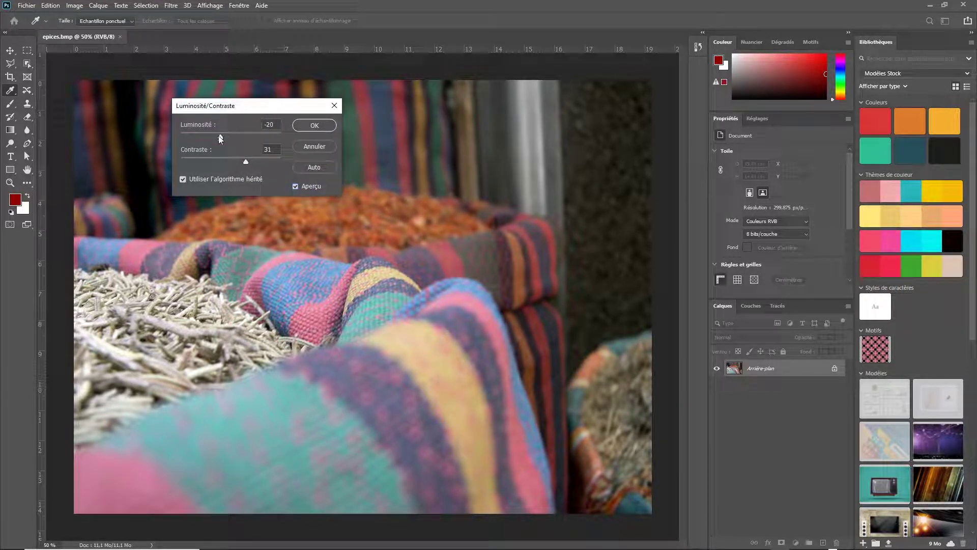
left_click_drag(221, 138, 244, 161)
left_click_drag(264, 106, 237, 103)
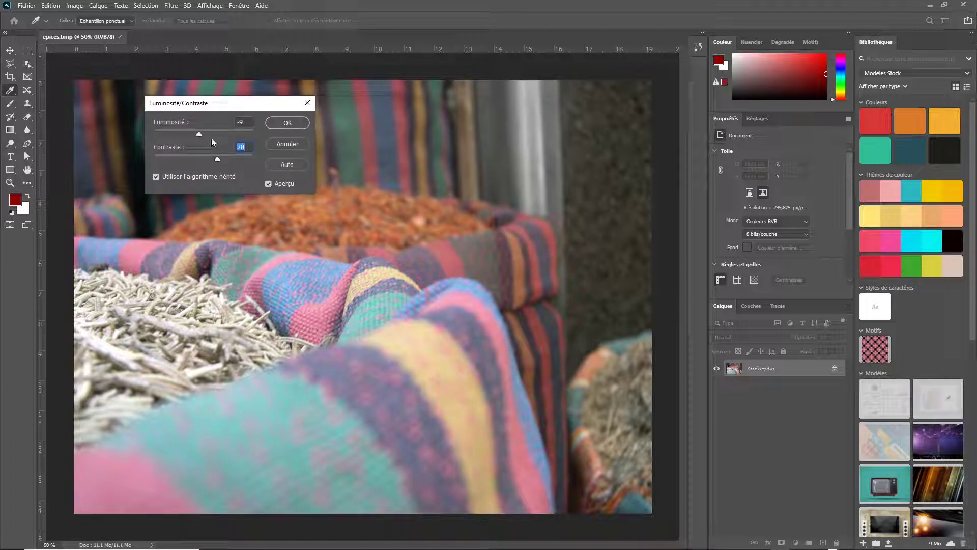
left_click_drag(227, 107, 221, 107)
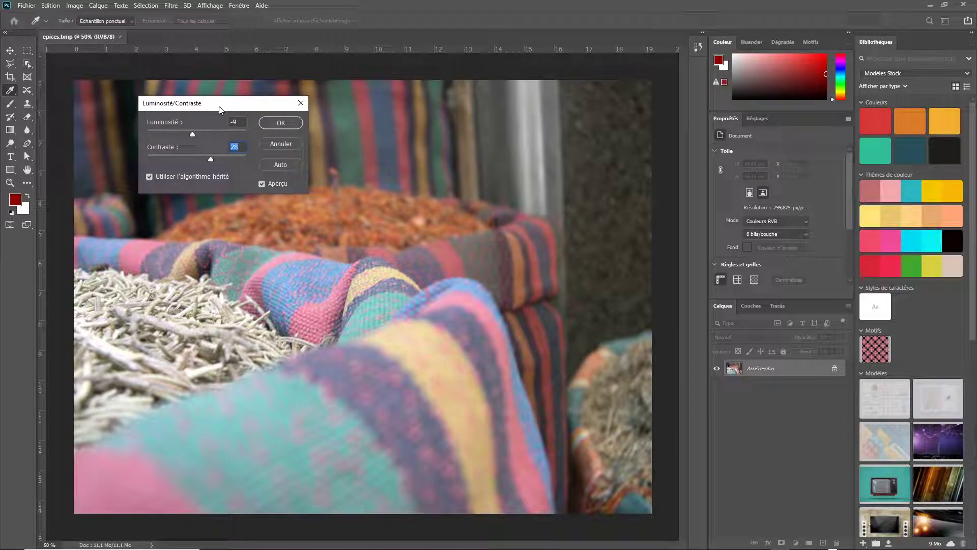
Refine the adjustment to a brightness of -14 and a contrast of 22
left_click_drag(193, 134, 209, 159)
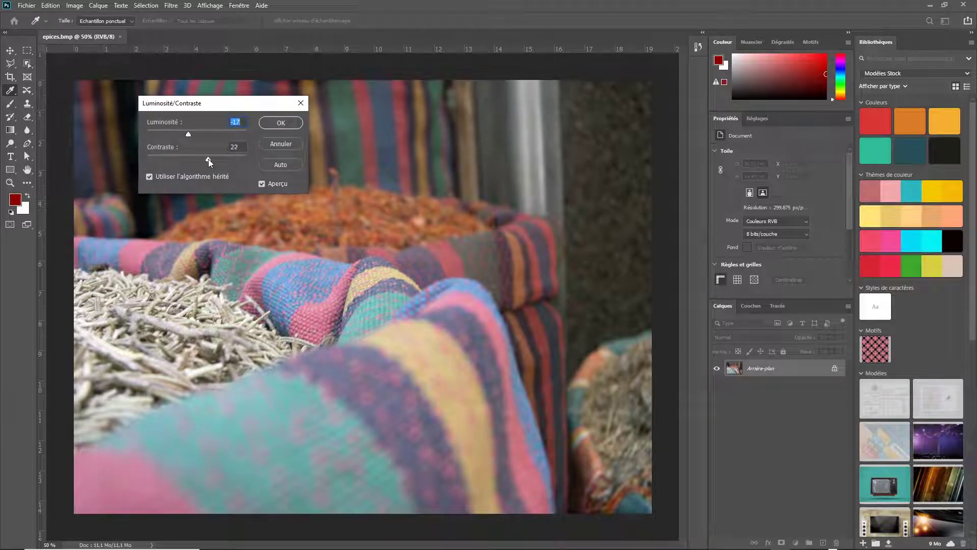
left_click_drag(256, 107, 241, 105)
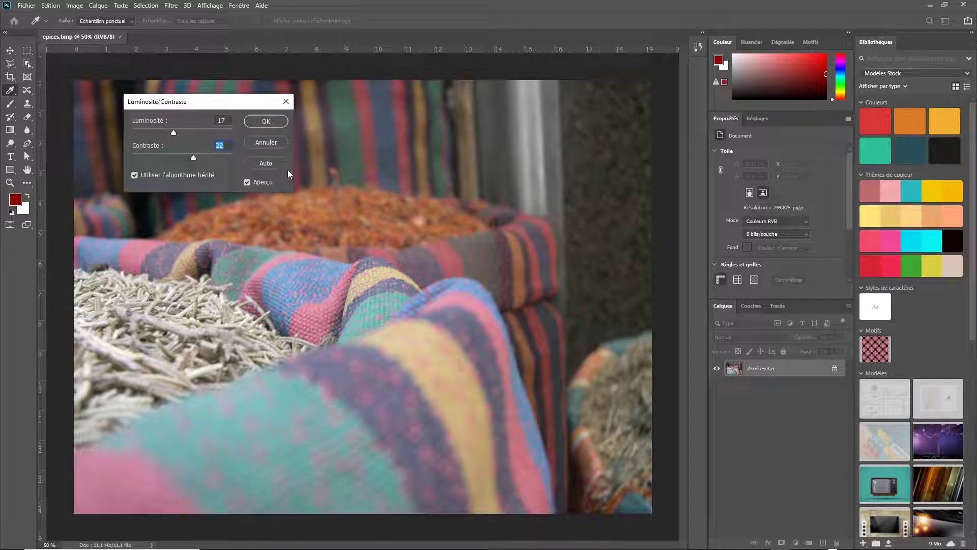
left_click_drag(263, 105, 249, 106)
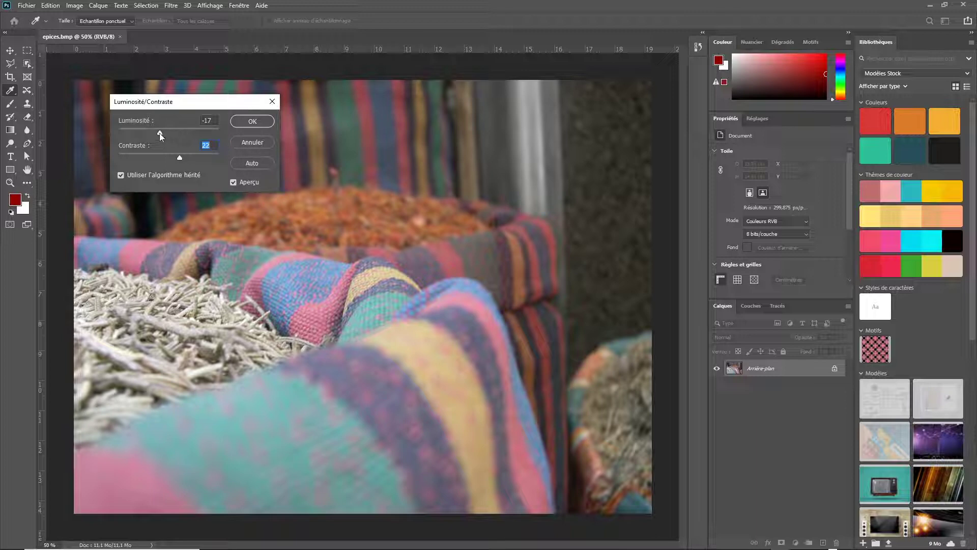
left_click_drag(160, 133, 161, 133)
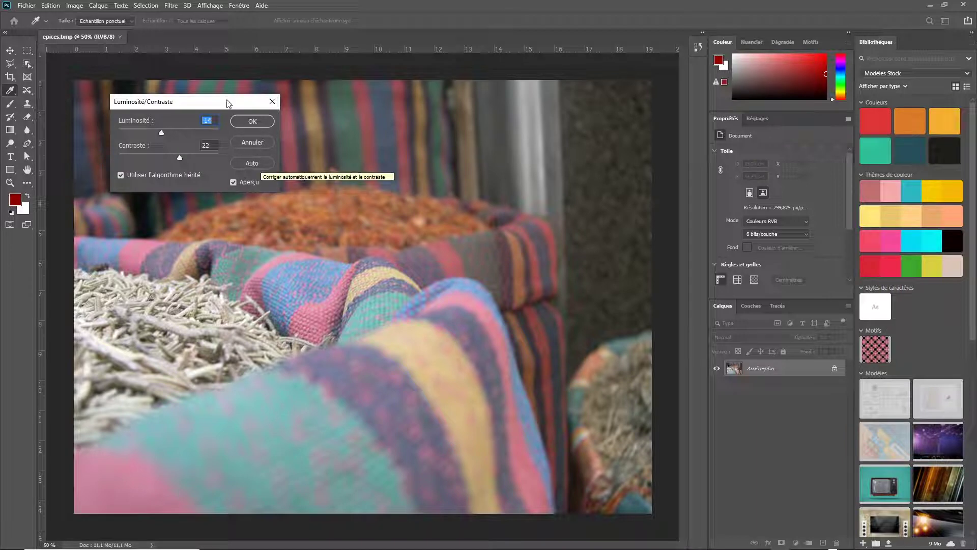
Apply the automatic correction and readjust the settings to a brightness of -8 and a contrast of 30
left_click_drag(230, 102, 201, 84)
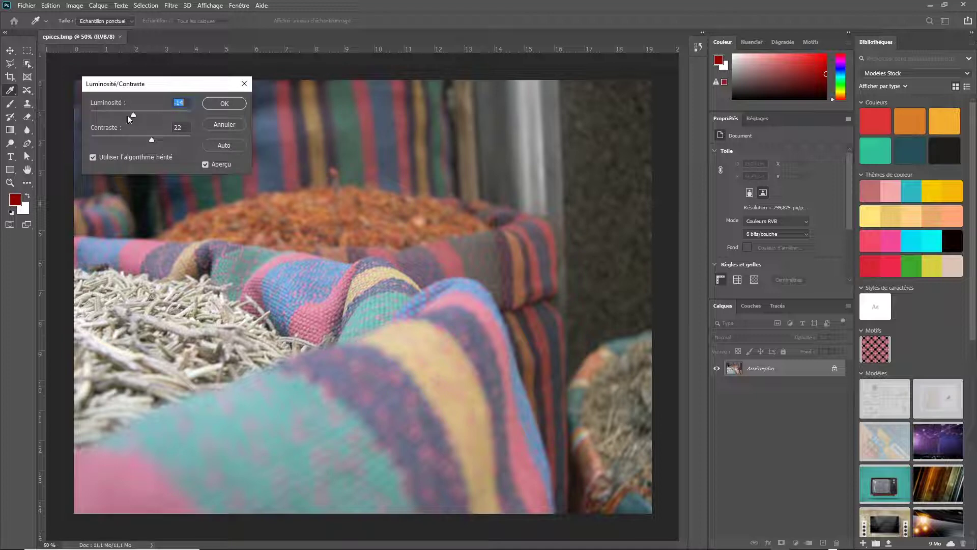
left_click(224, 145)
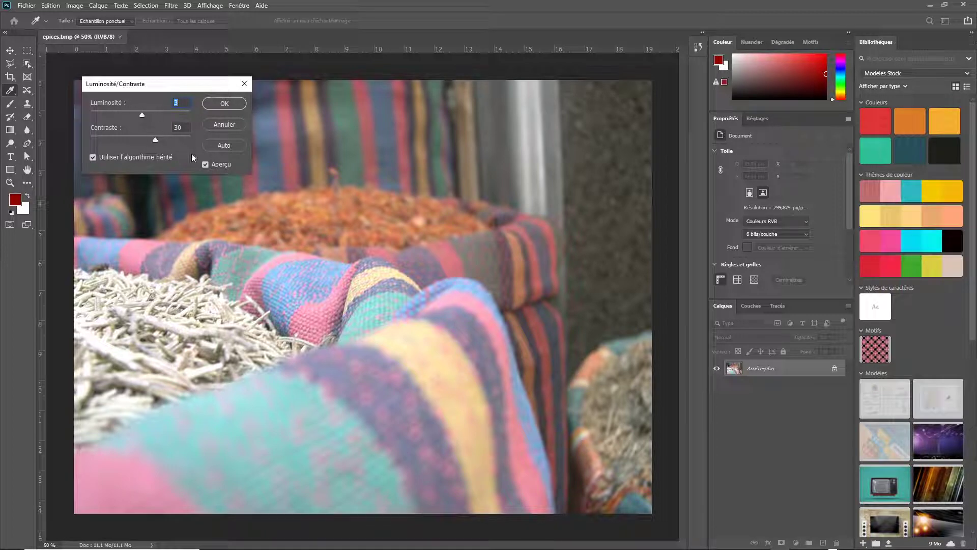
type("0")
left_click_drag(141, 113, 136, 112)
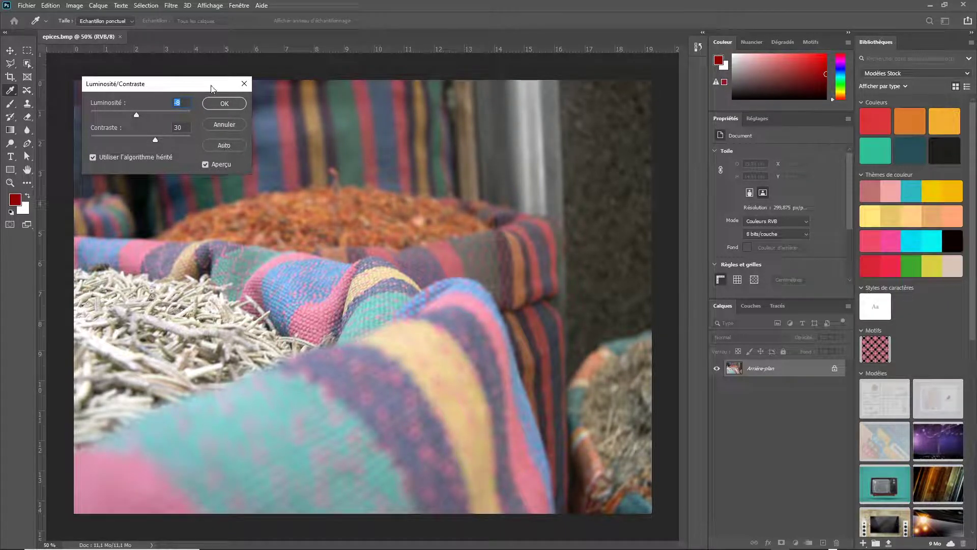
left_click_drag(212, 86, 207, 96)
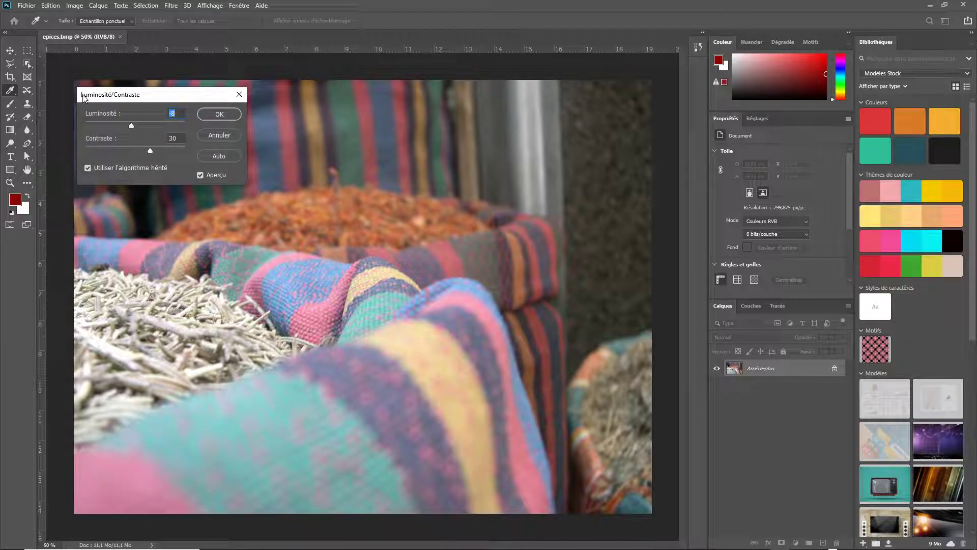
Apply the Brightness/Contrast adjustment to the photo
left_click(219, 114)
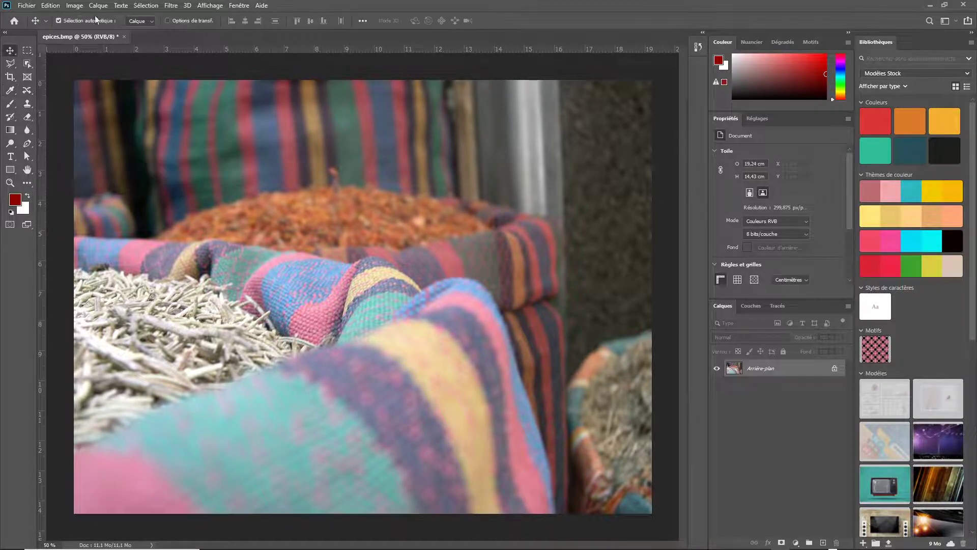
left_click(76, 7)
mouse_move(89, 34)
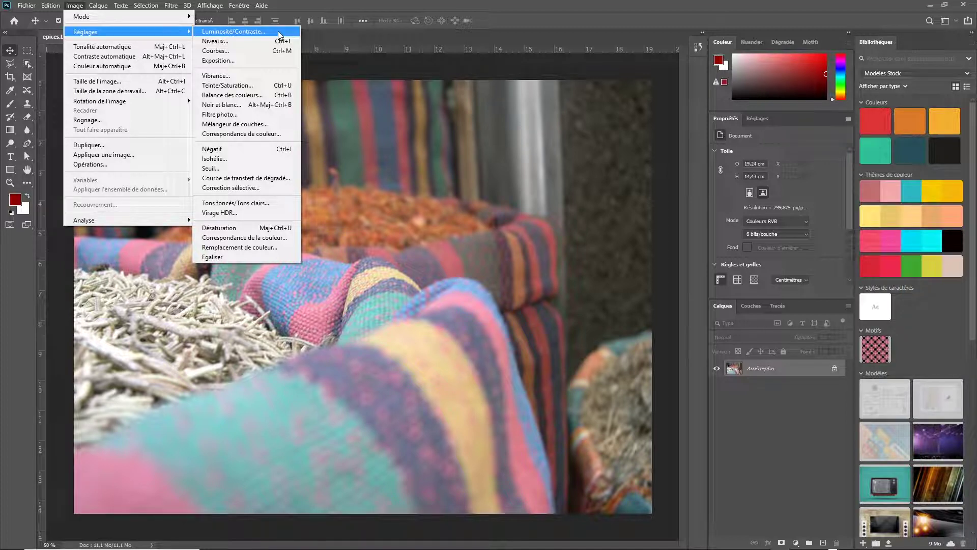
left_click(82, 5)
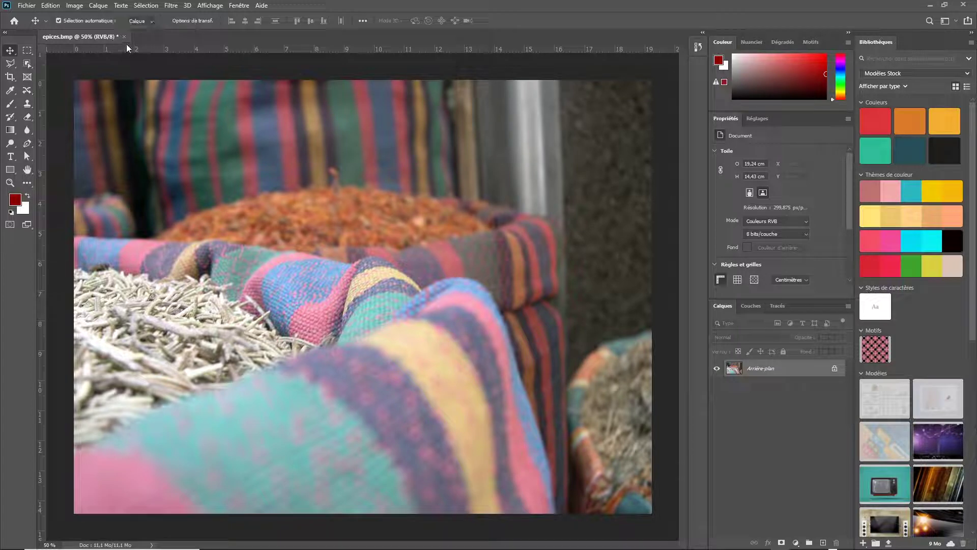
Revert the photo to its previously saved version
left_click(29, 6)
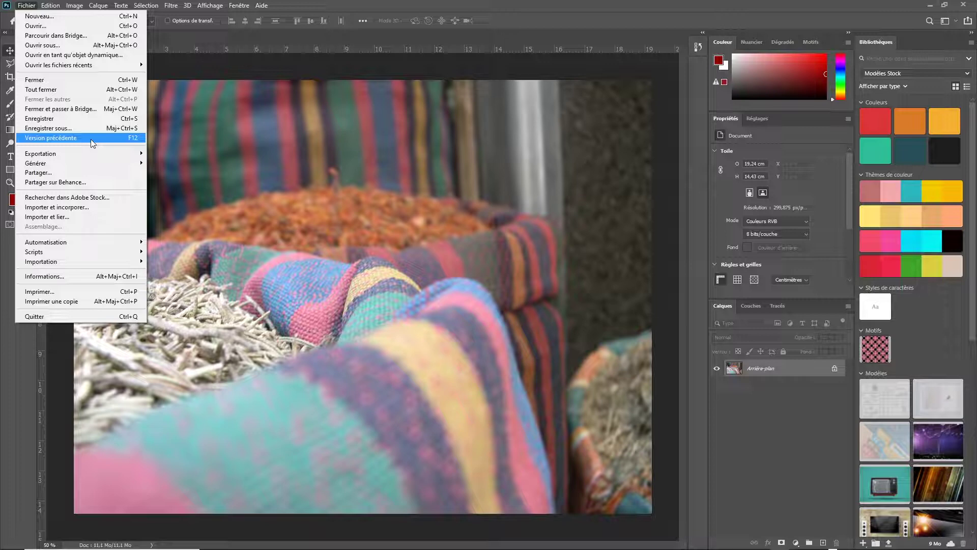
left_click(120, 138)
left_click(30, 6)
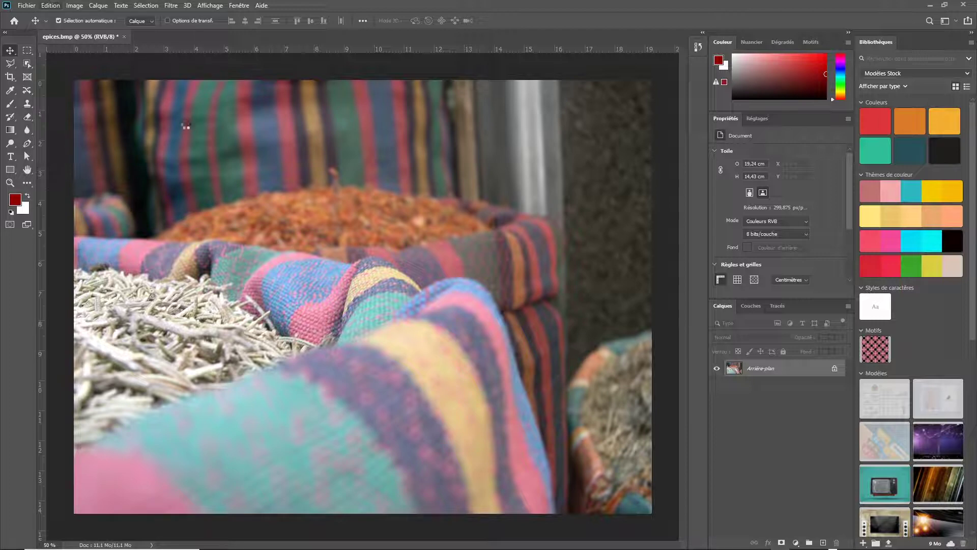
key("ctrl+z")
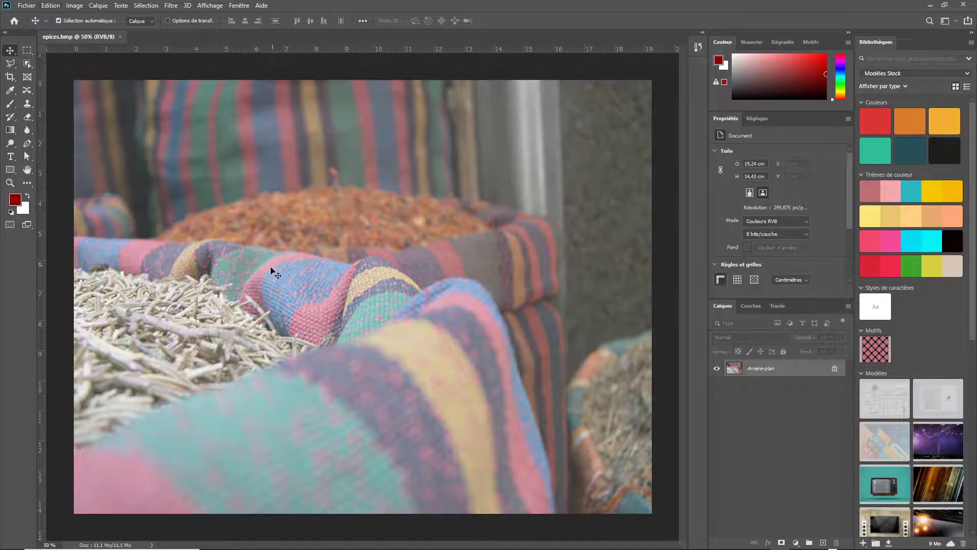
left_click(28, 6)
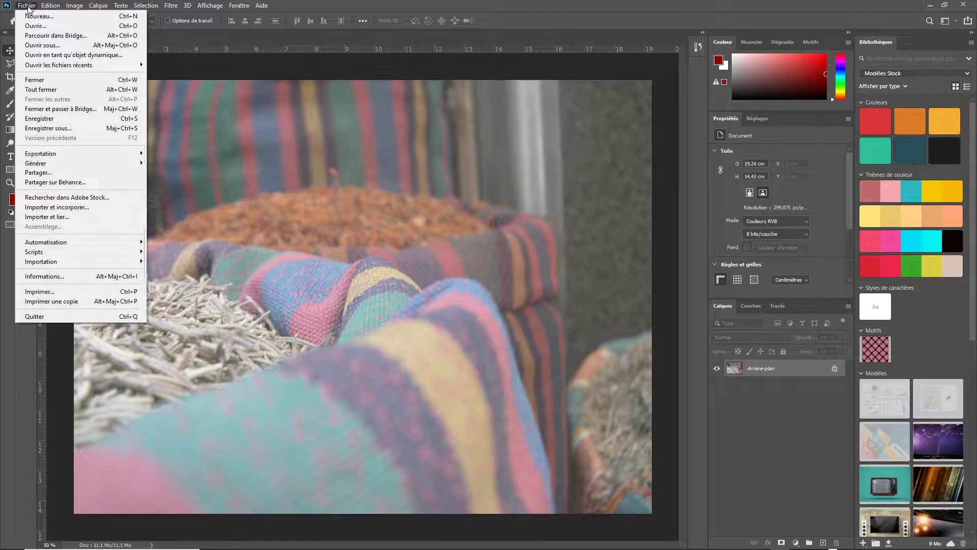
left_click(28, 7)
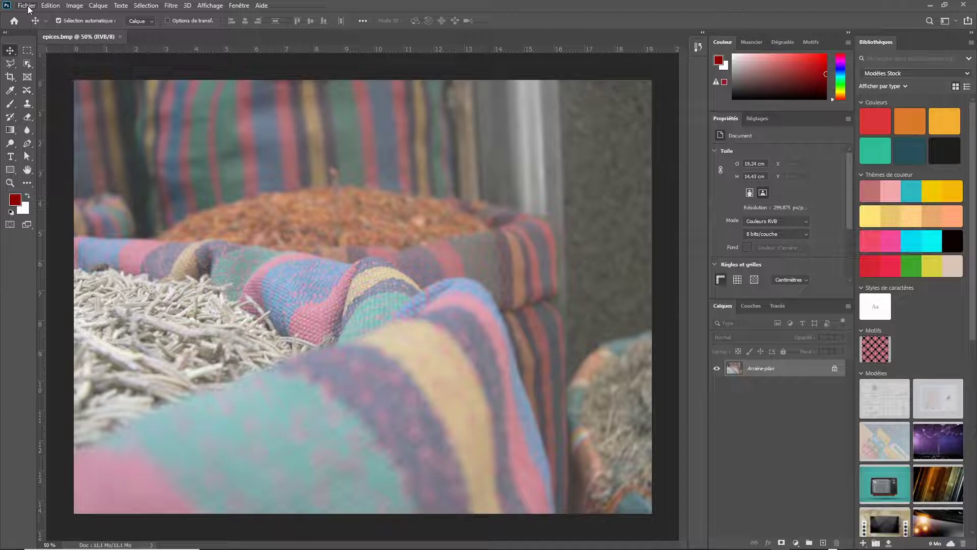
left_click(29, 10)
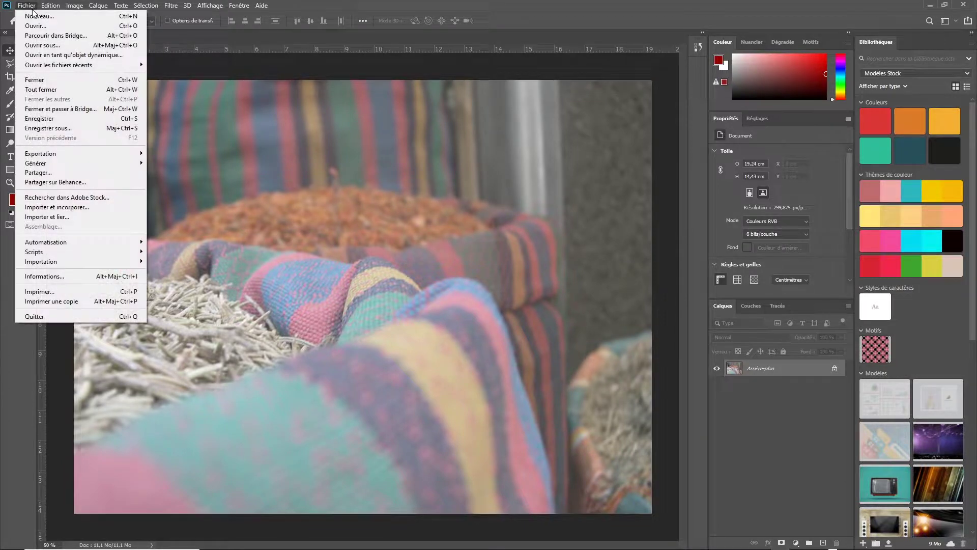
left_click(34, 11)
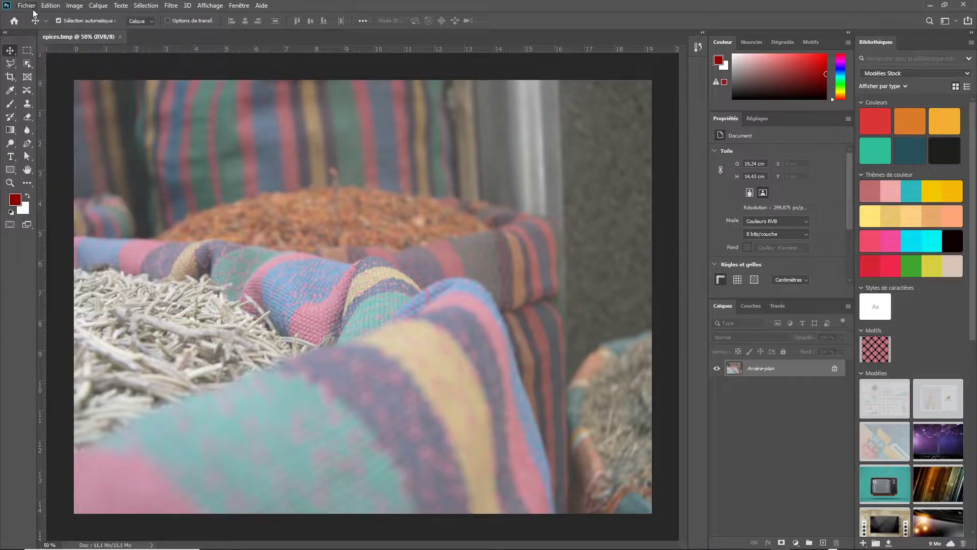
Start an Exposure adjustment on the photo with an exposure of +0,36 and an offset of -0,1152
left_click(75, 6)
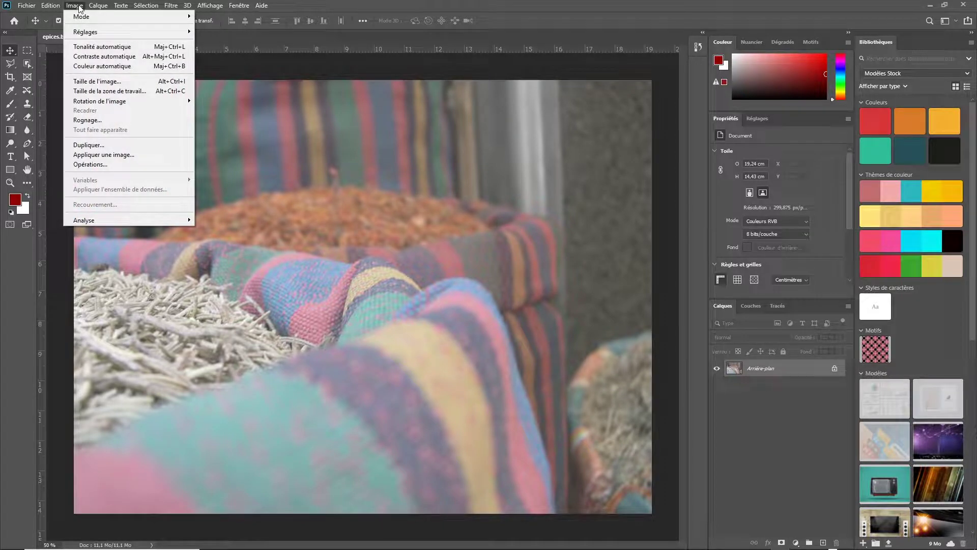
mouse_move(85, 33)
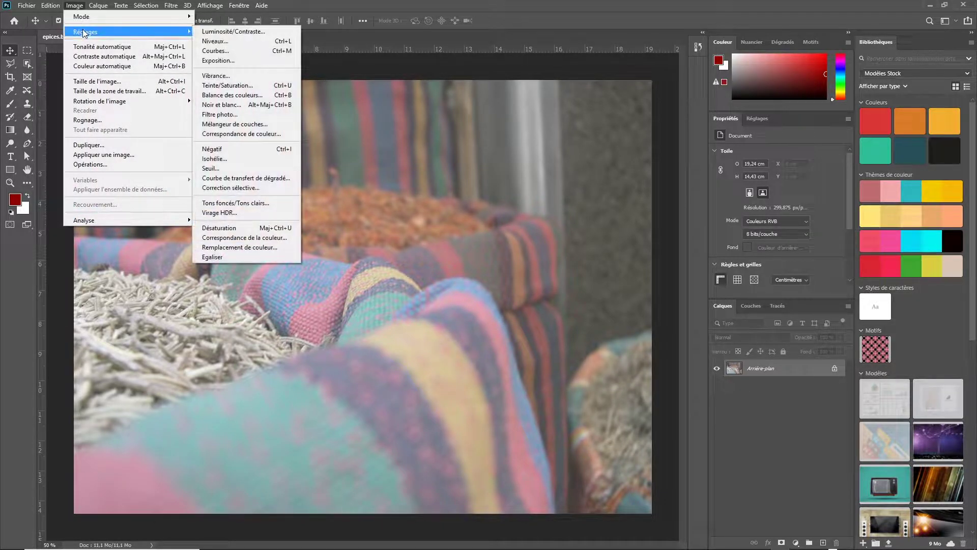
left_click(264, 61)
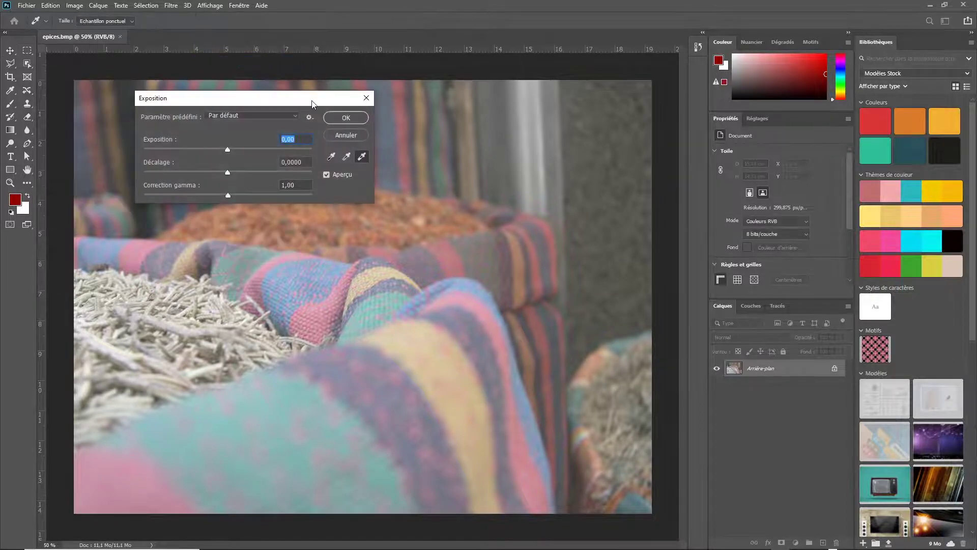
left_click_drag(314, 98, 611, 80)
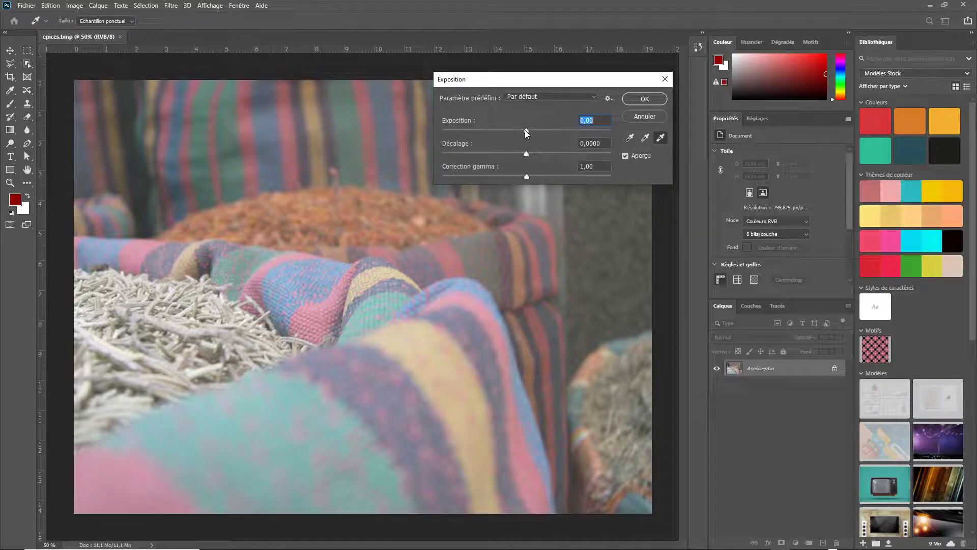
mouse_move(525, 130)
left_mouse_down()
mouse_move(542, 129)
mouse_move(517, 129)
mouse_move(537, 129)
mouse_move(524, 129)
mouse_move(535, 130)
mouse_move(518, 153)
mouse_move(534, 153)
mouse_move(509, 151)
mouse_move(532, 153)
mouse_move(507, 153)
mouse_move(533, 130)
mouse_move(507, 154)
mouse_move(517, 154)
mouse_move(506, 153)
mouse_move(536, 130)
mouse_move(499, 153)
mouse_move(525, 152)
mouse_move(507, 153)
mouse_move(530, 129)
left_mouse_up()
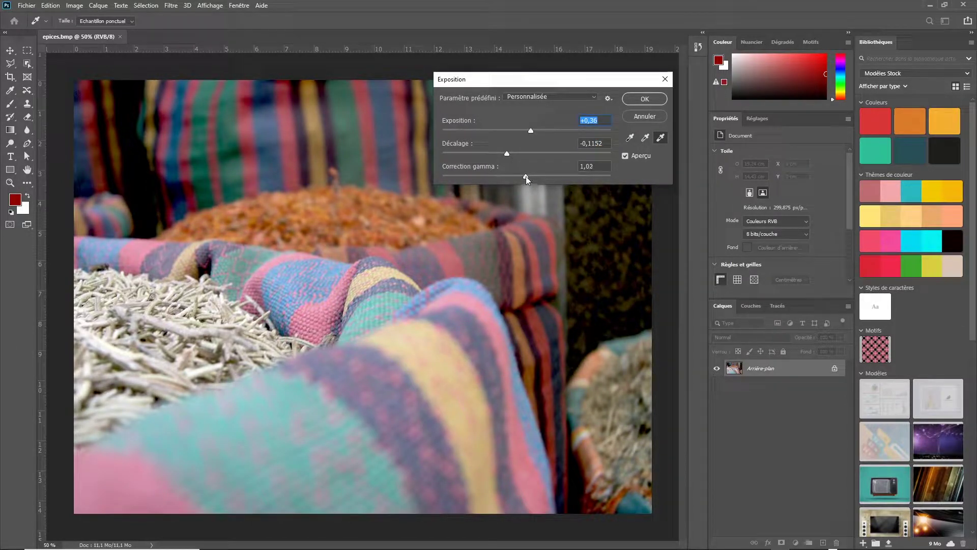
Set the gamma correction of the Exposure adjustment to 0,91
mouse_move(527, 177)
left_mouse_down()
mouse_move(536, 176)
mouse_move(512, 176)
mouse_move(534, 176)
mouse_move(515, 175)
mouse_move(526, 174)
left_mouse_up()
left_click(526, 175)
type("1,02")
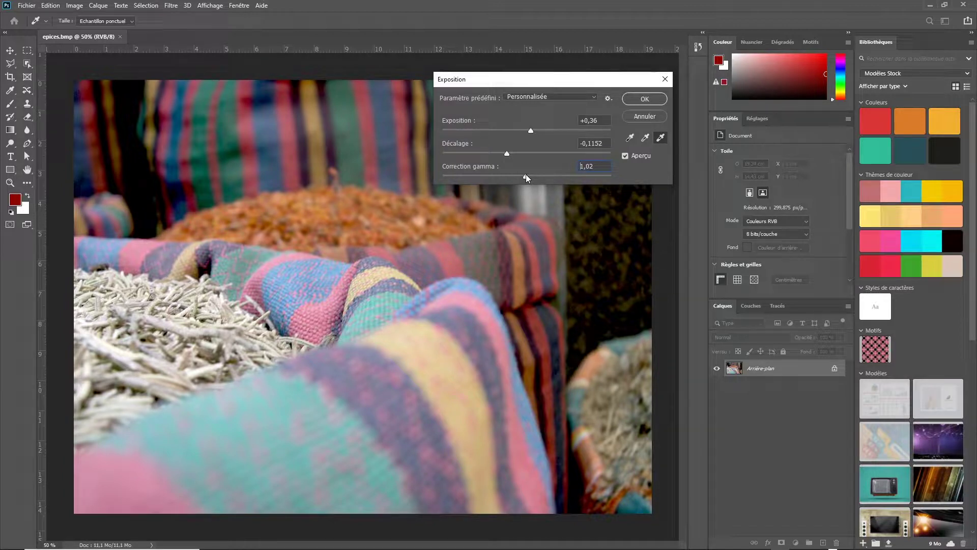
left_click_drag(525, 176, 530, 176)
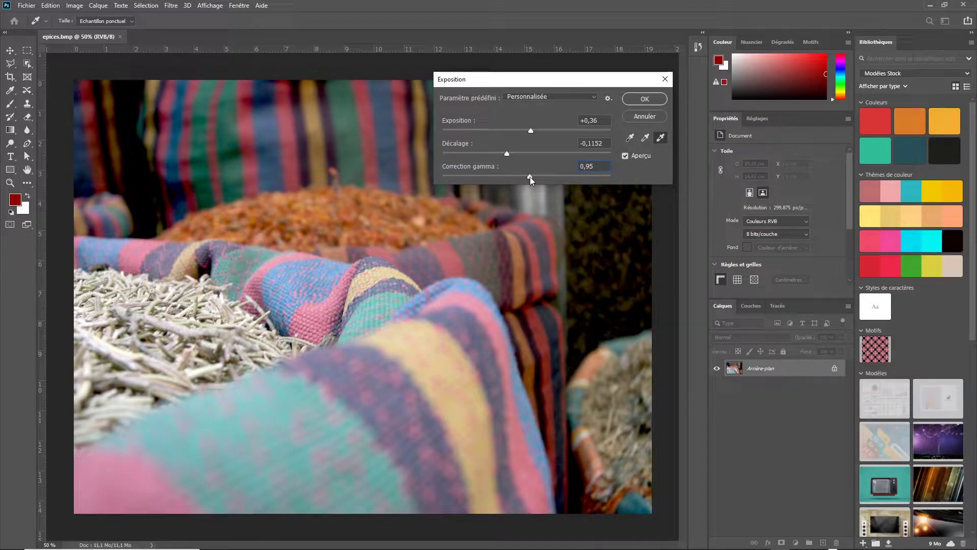
mouse_move(531, 176)
left_mouse_down()
mouse_move(521, 175)
mouse_move(532, 175)
left_mouse_up()
left_click_drag(591, 82, 560, 79)
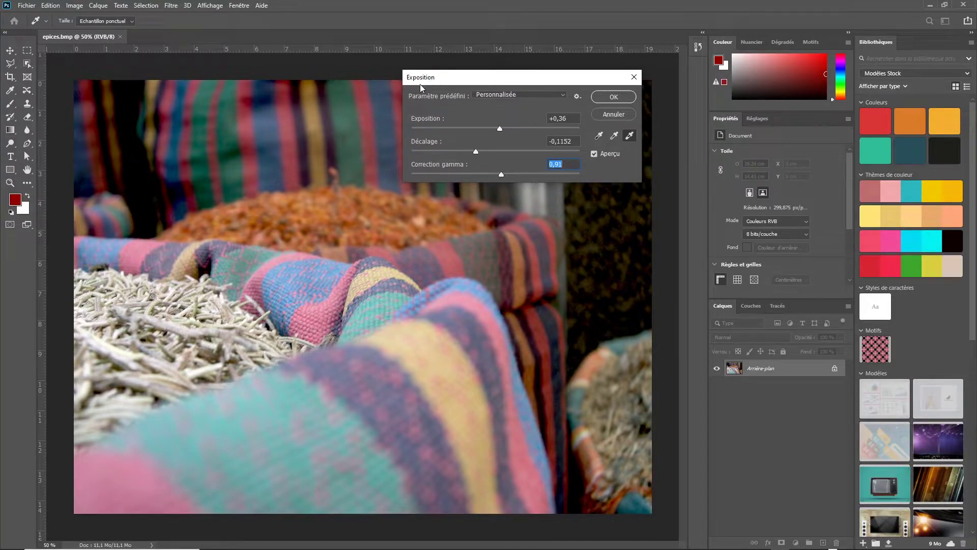
Compare the photo with and without the exposure correction by toggling the preview, and apply the adjustment
left_click(596, 154)
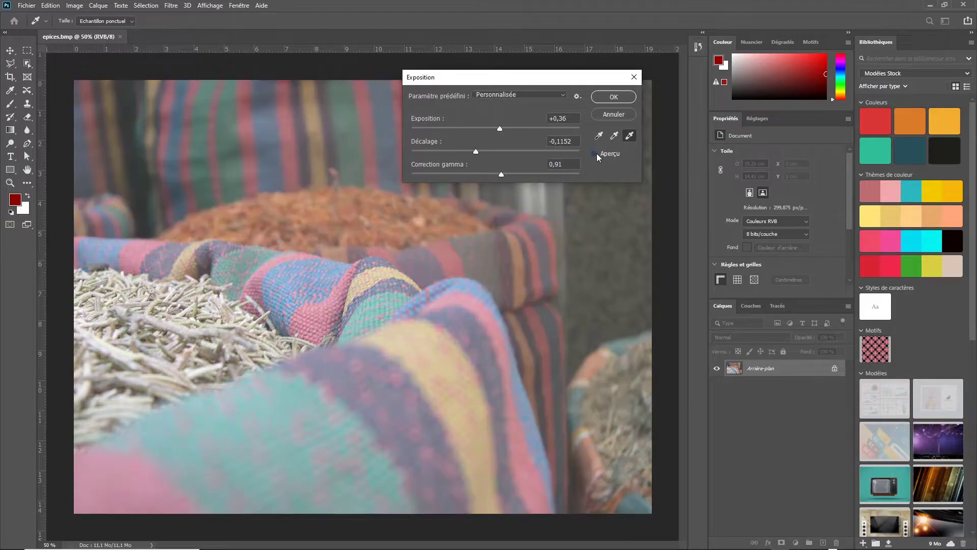
left_click(597, 154)
left_click(597, 154)
left_click(596, 153)
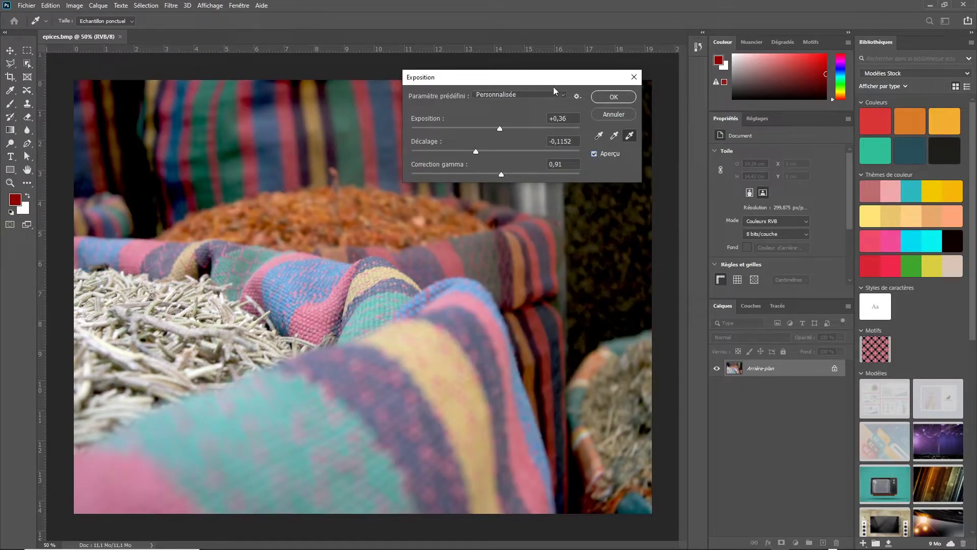
left_click_drag(553, 77, 216, 68)
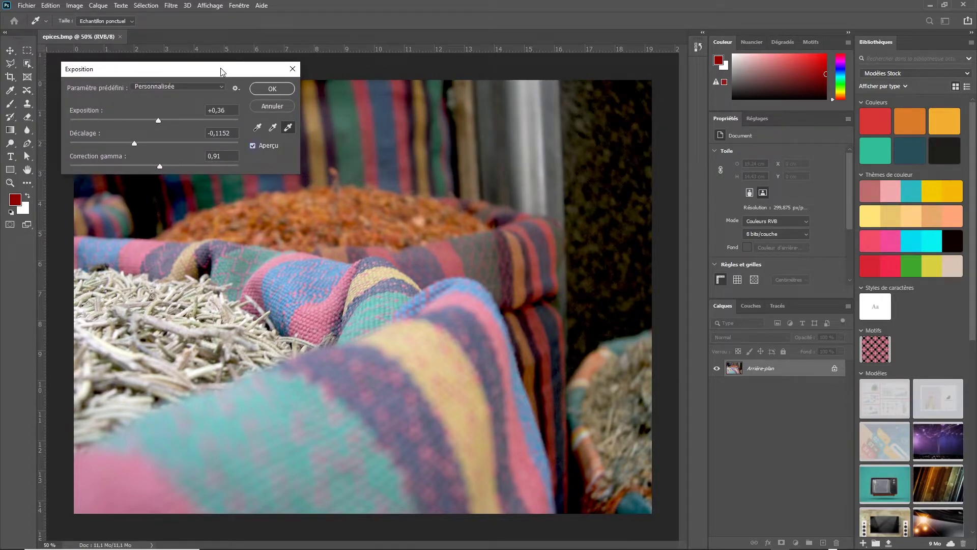
left_click(281, 90)
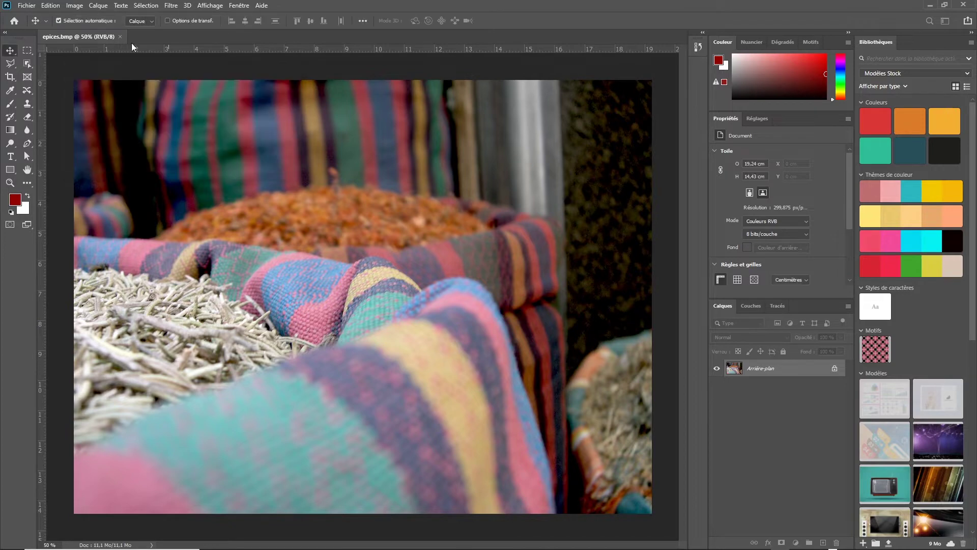
Display the list of available image adjustments
left_click(74, 7)
mouse_move(102, 32)
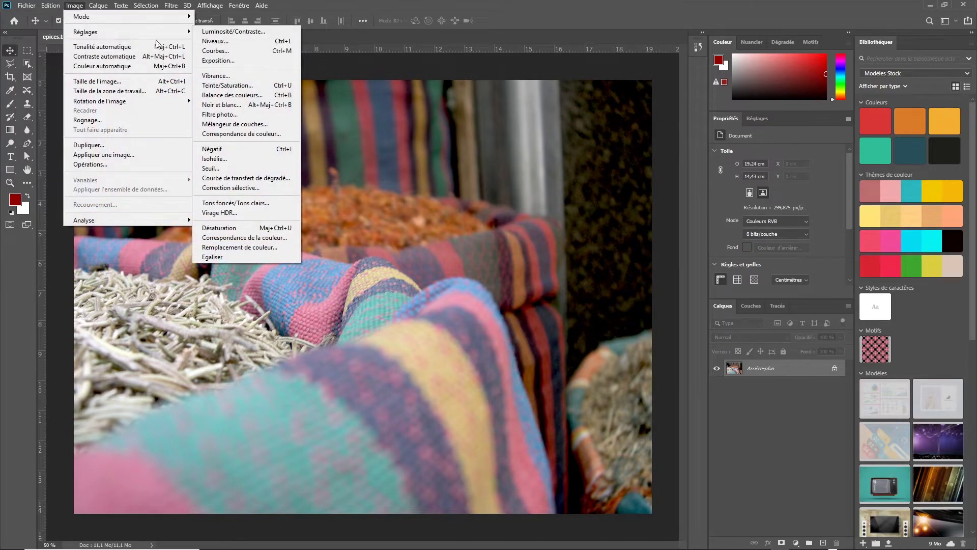